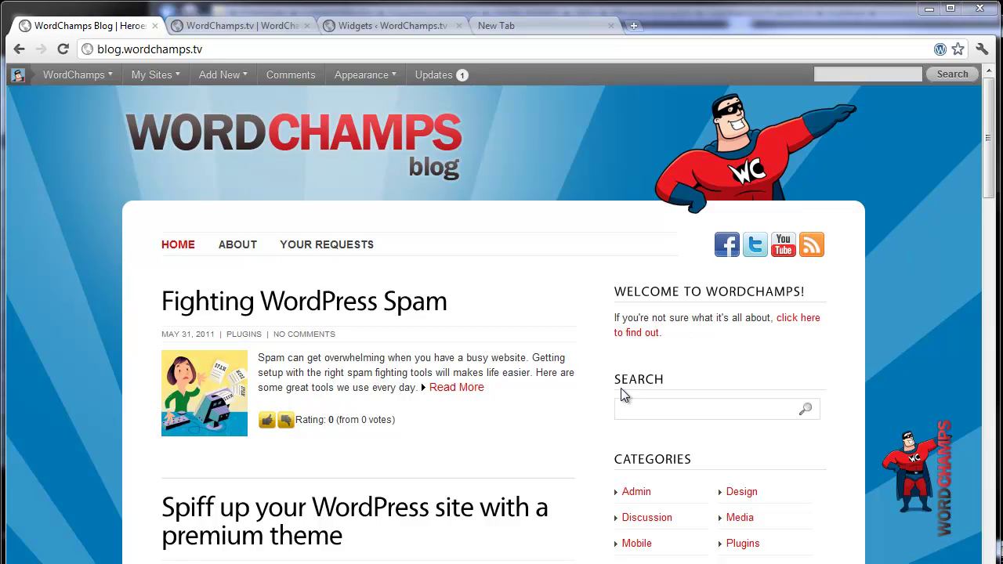
- Compare the demo site's current sidebar with the Widgets admin page
click(246, 27)
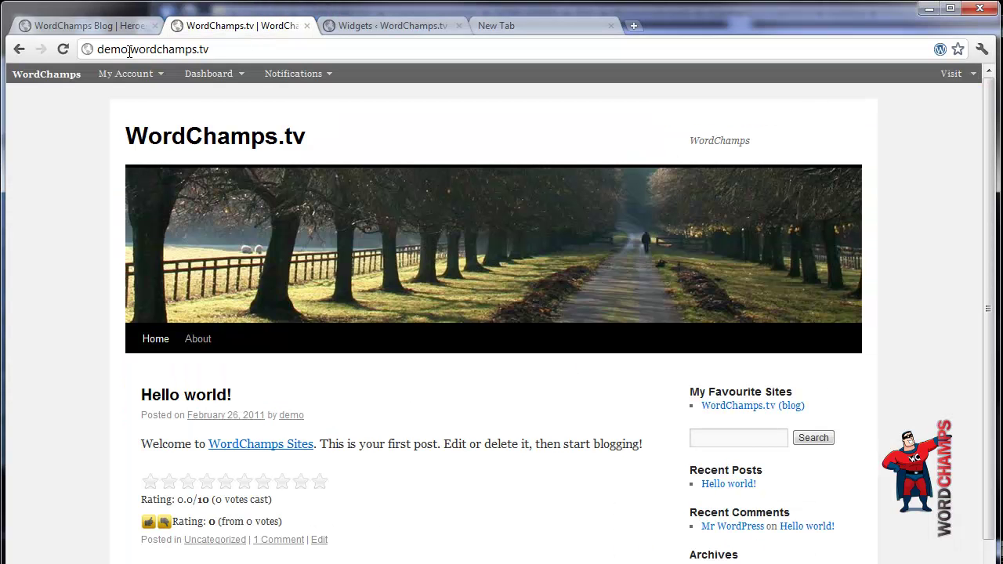
click(378, 26)
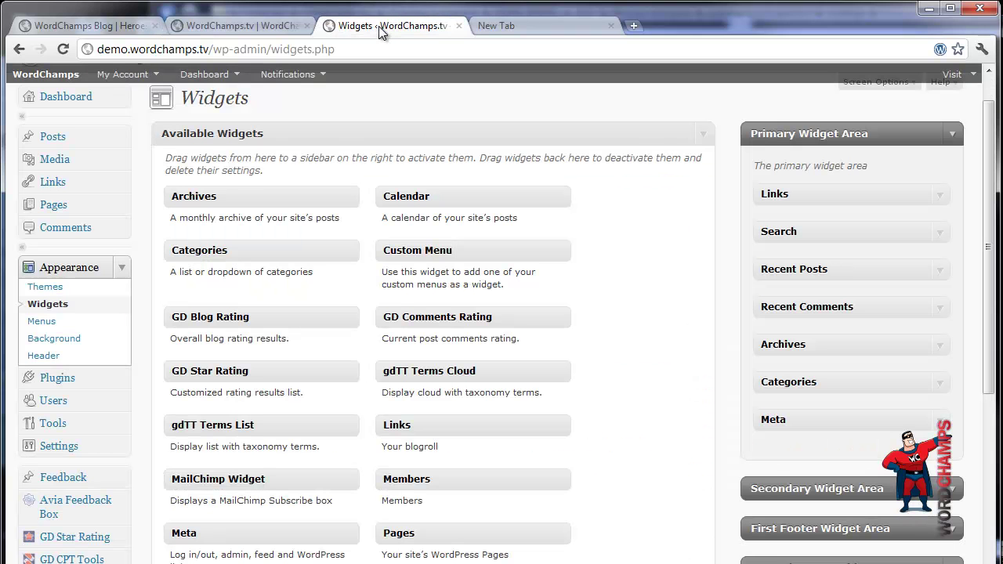
click(245, 27)
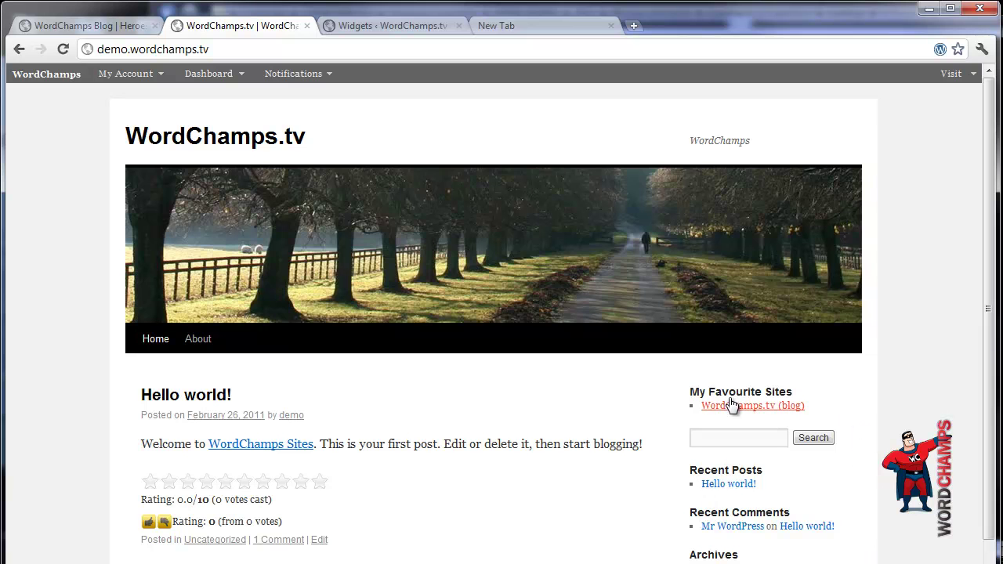
- Drag a Text widget to the top of the Primary Widget Area and title it 'Facebook'
click(380, 28)
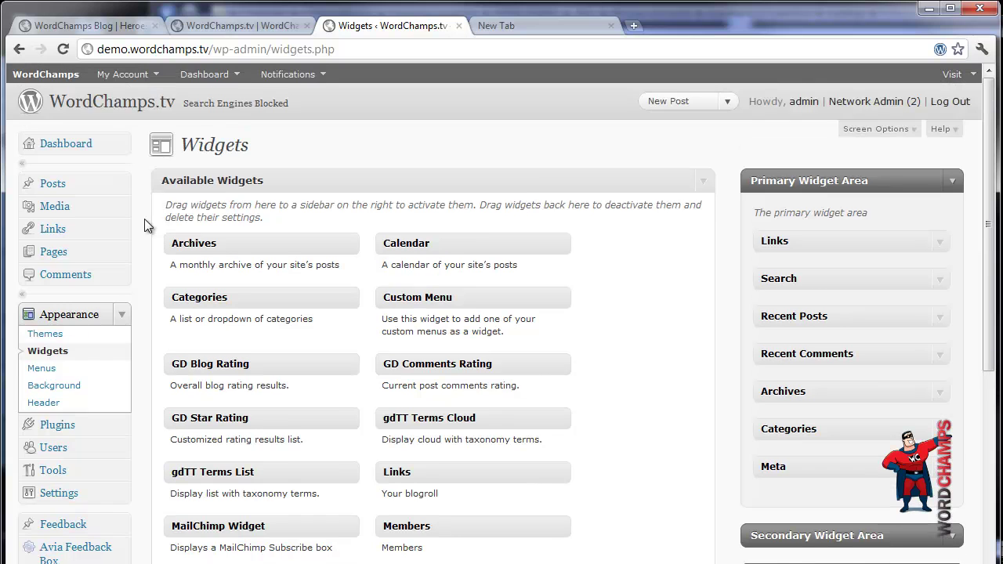
click(55, 358)
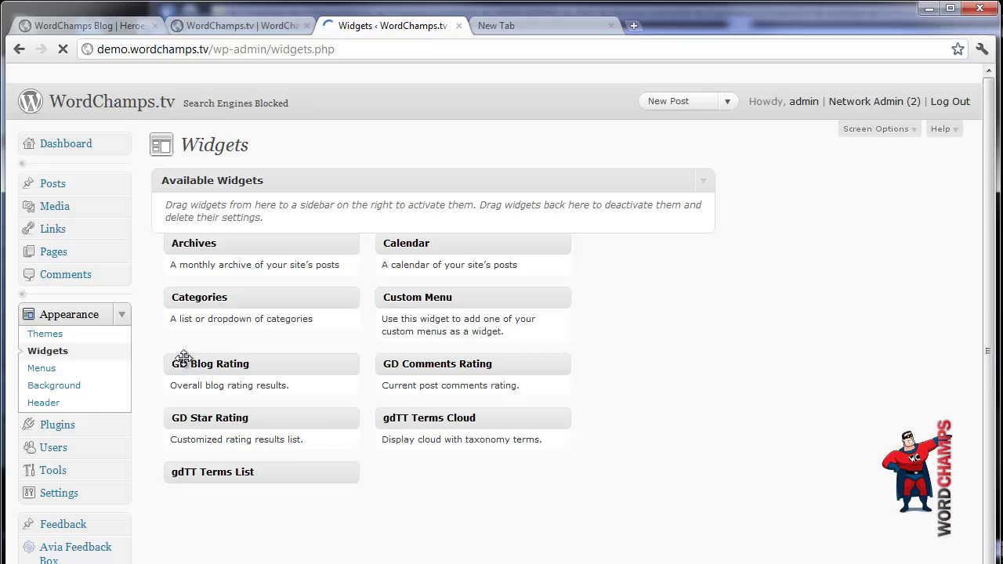
scroll(640, 361, down, 4)
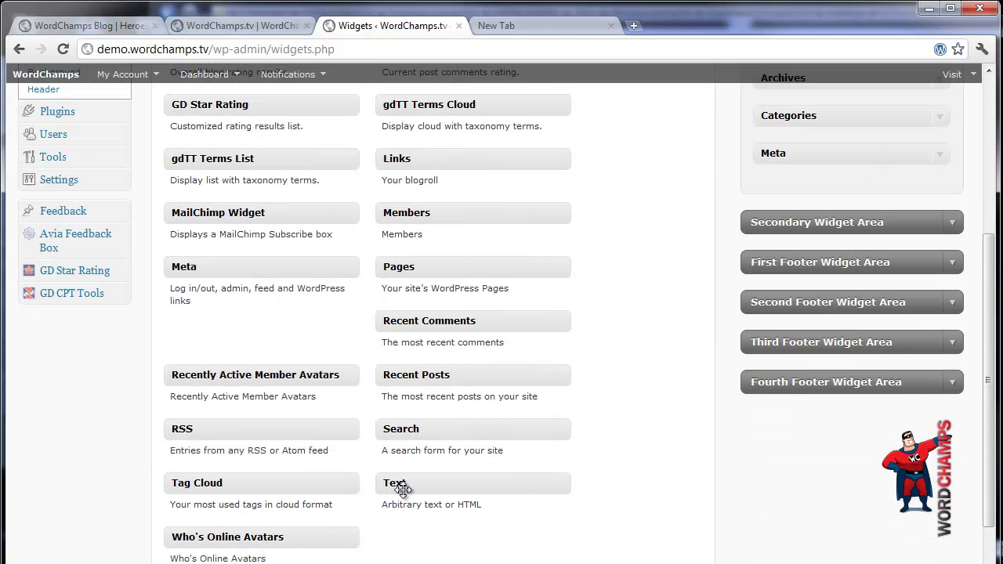
mouse_move(415, 485)
mouse_down()
mouse_move(812, 133)
mouse_move(819, 77)
mouse_up()
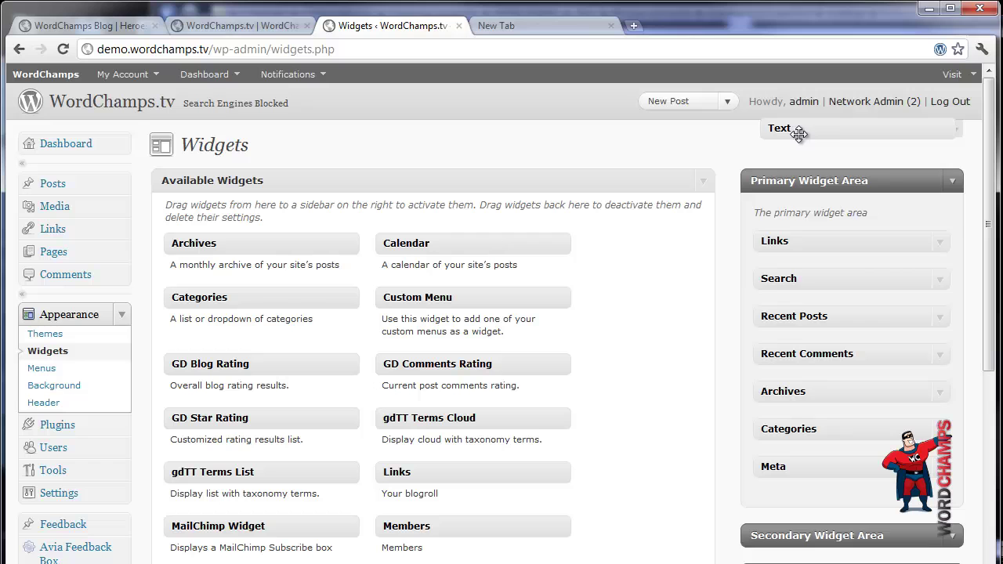
drag(819, 78, 801, 228)
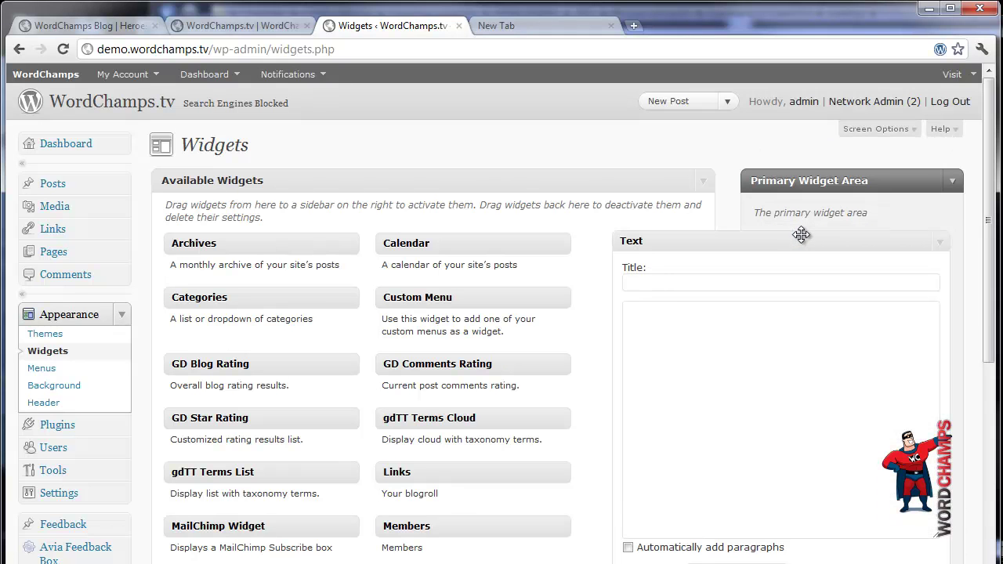
click(661, 278)
text(F)
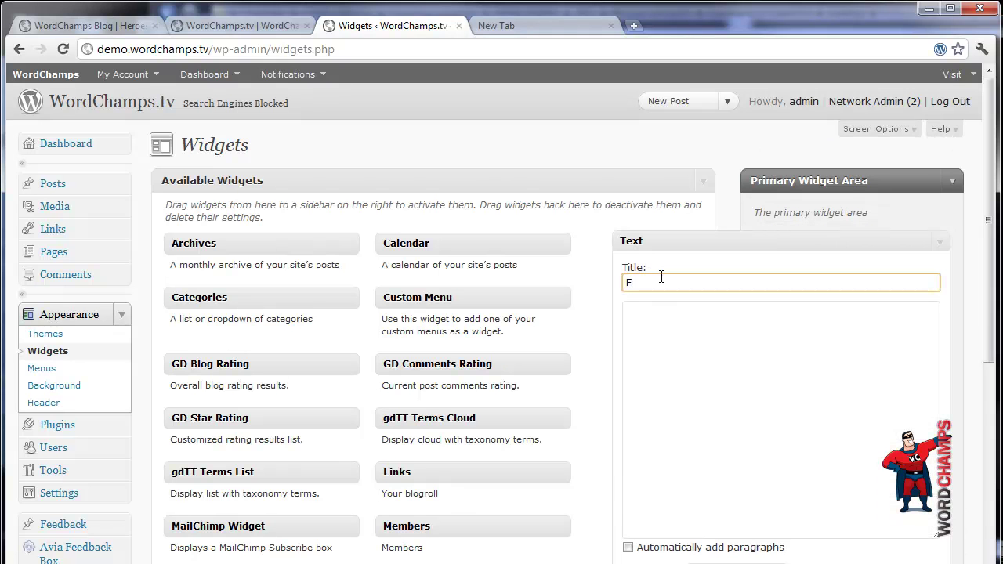
text(acebook)
click(697, 342)
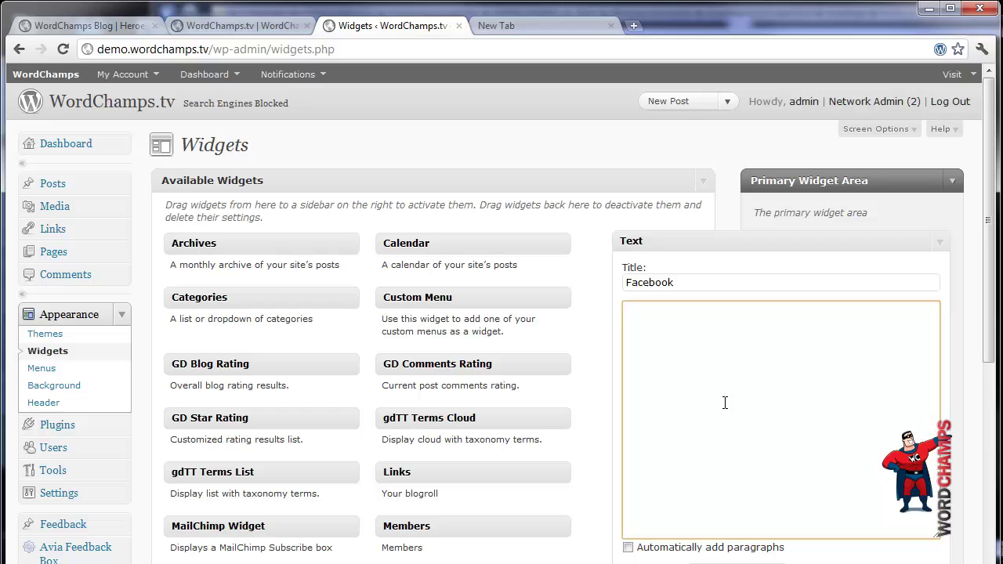
- Go to google.com in the new tab and search for 'facebook like box'
click(559, 24)
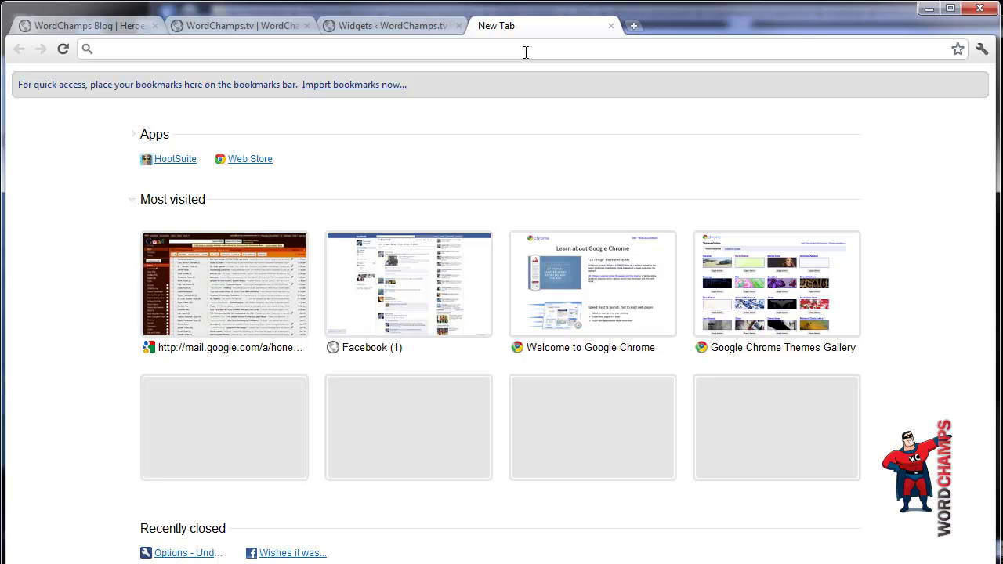
text(g)
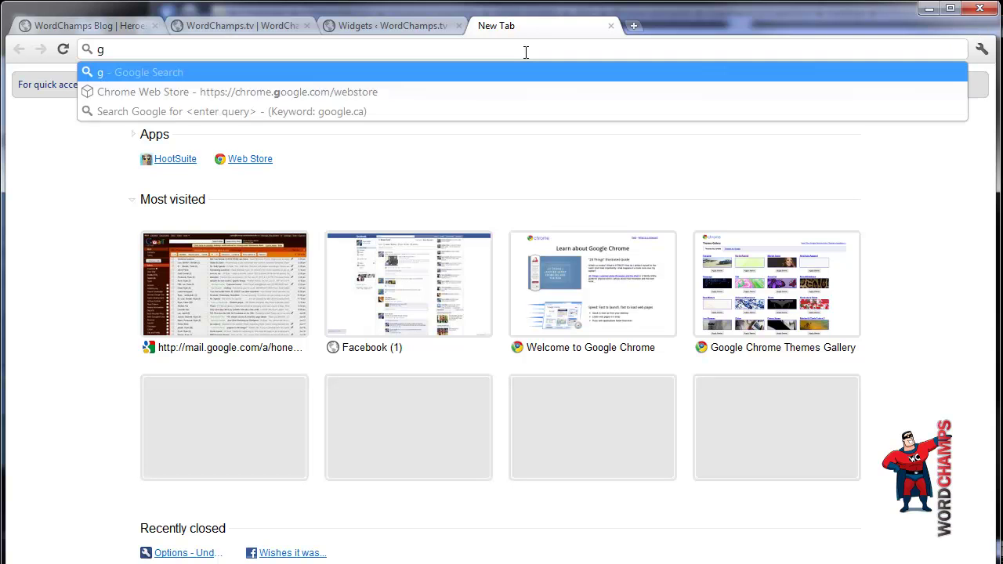
text(oogle.com)
key(Return)
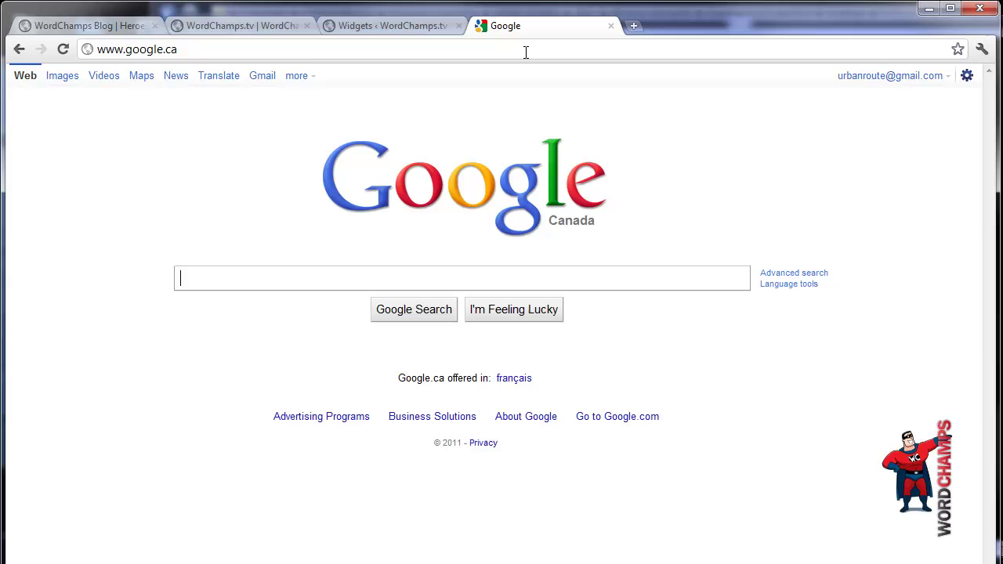
text(faceboo)
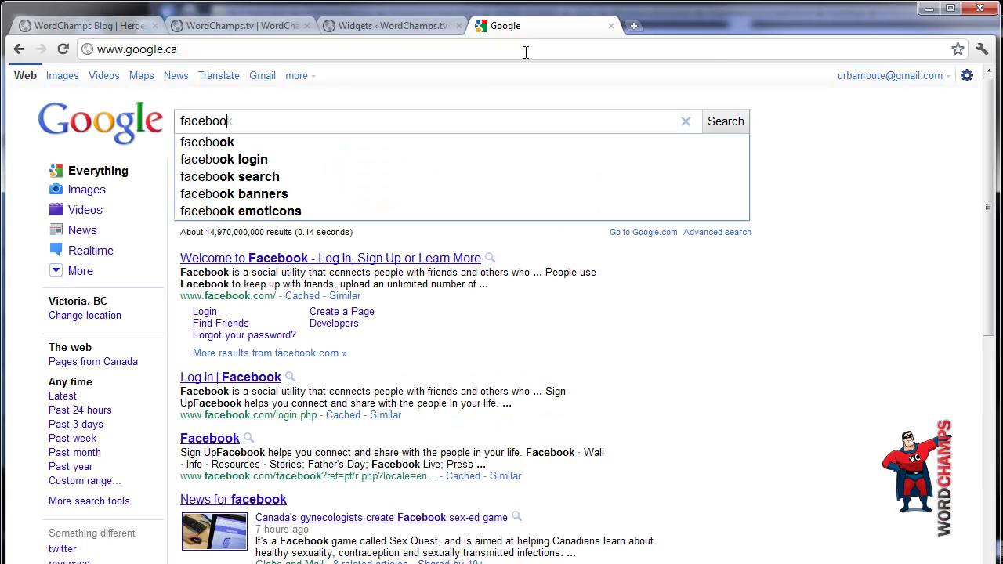
text(k like box)
key(Return)
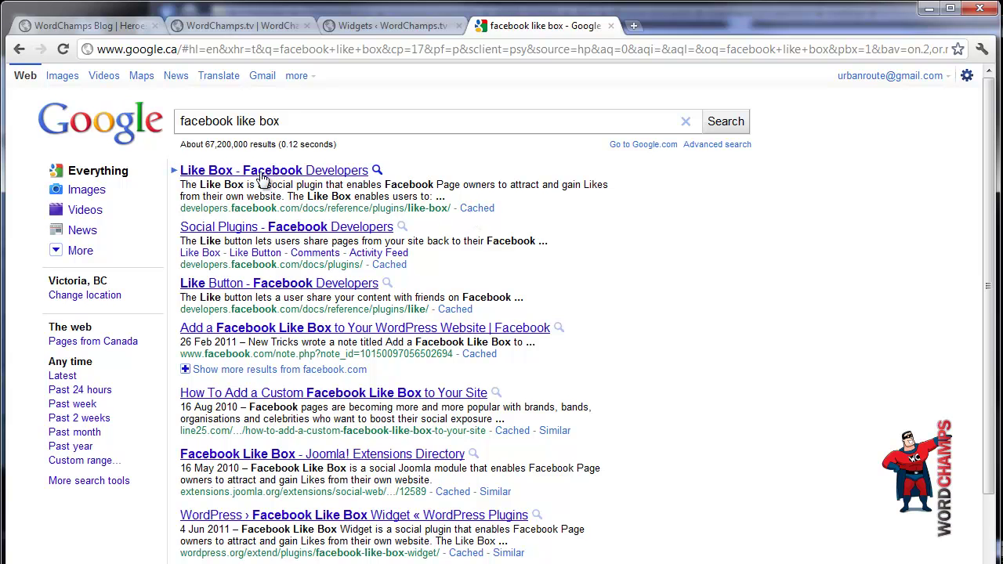
- Open the Facebook Developers Like Box page and select 'platform' in the Page URL
click(312, 171)
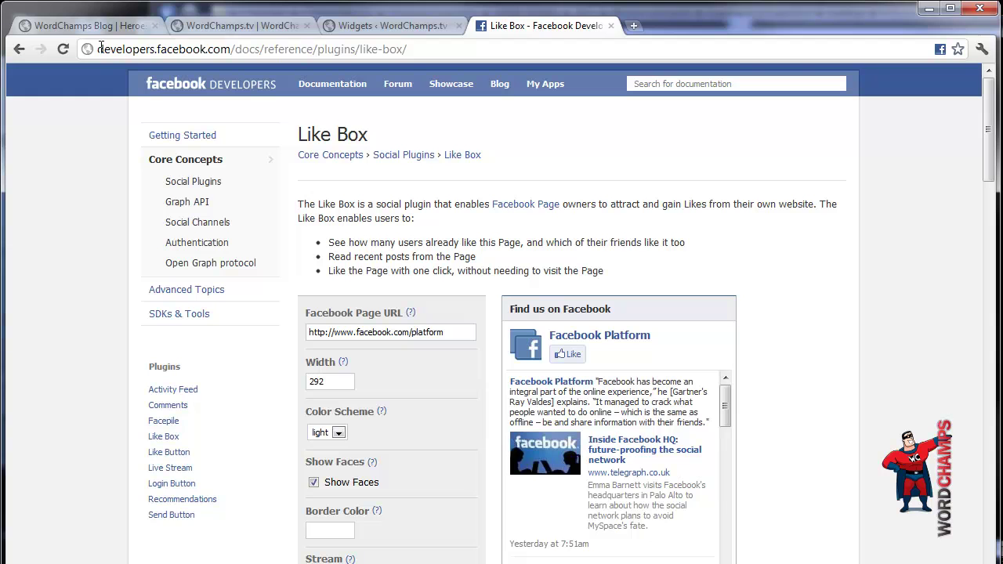
drag(100, 47, 429, 49)
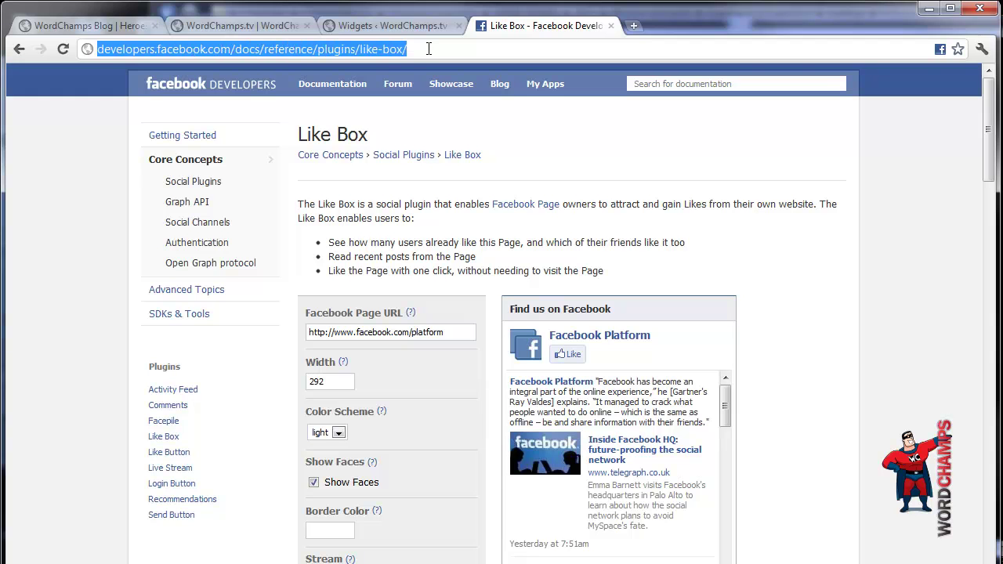
click(877, 272)
scroll(864, 268, down, 1)
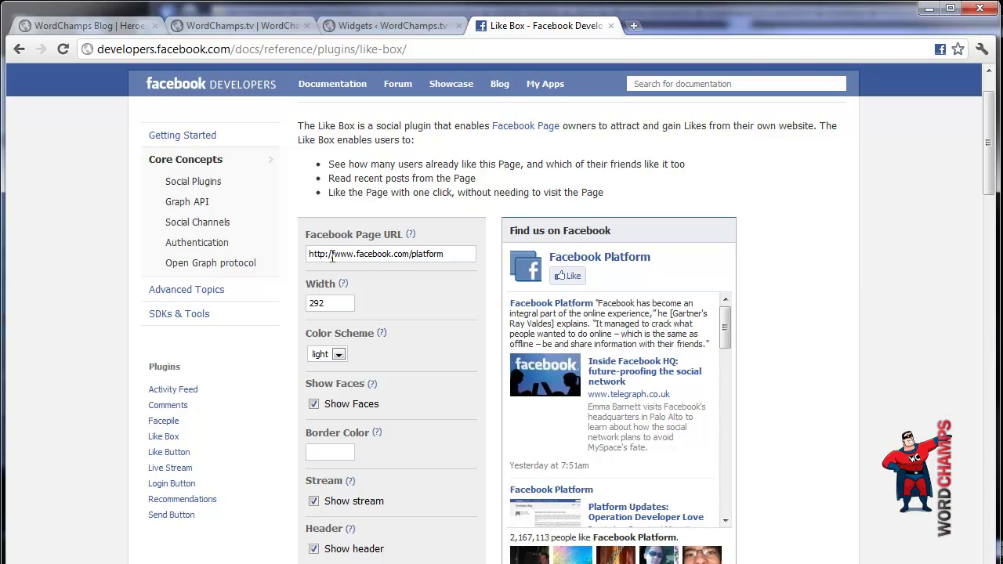
drag(412, 255, 451, 255)
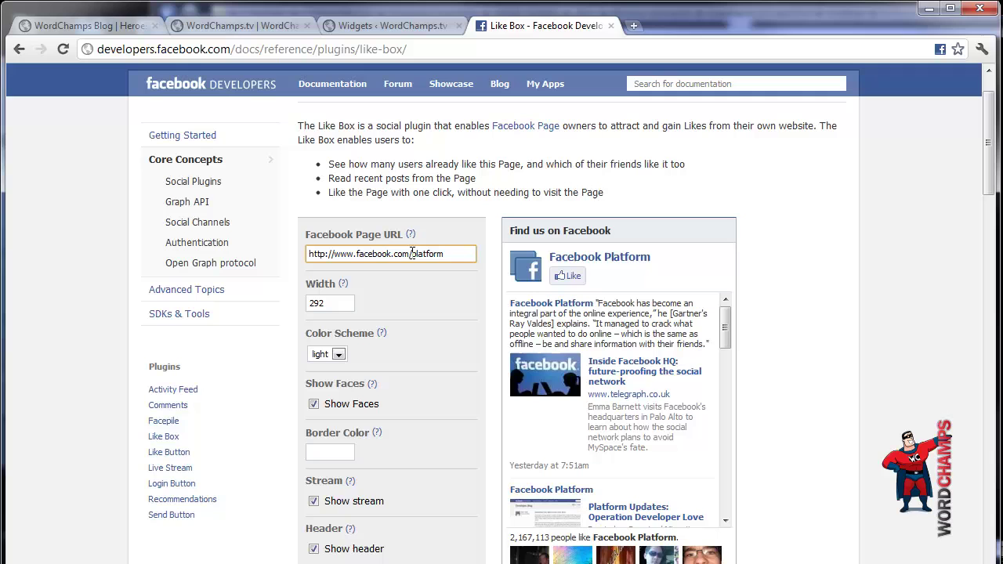
drag(409, 255, 451, 251)
- Point the Like Box at facebook.com/wordpress, glancing back at the demo site
text(wordpress)
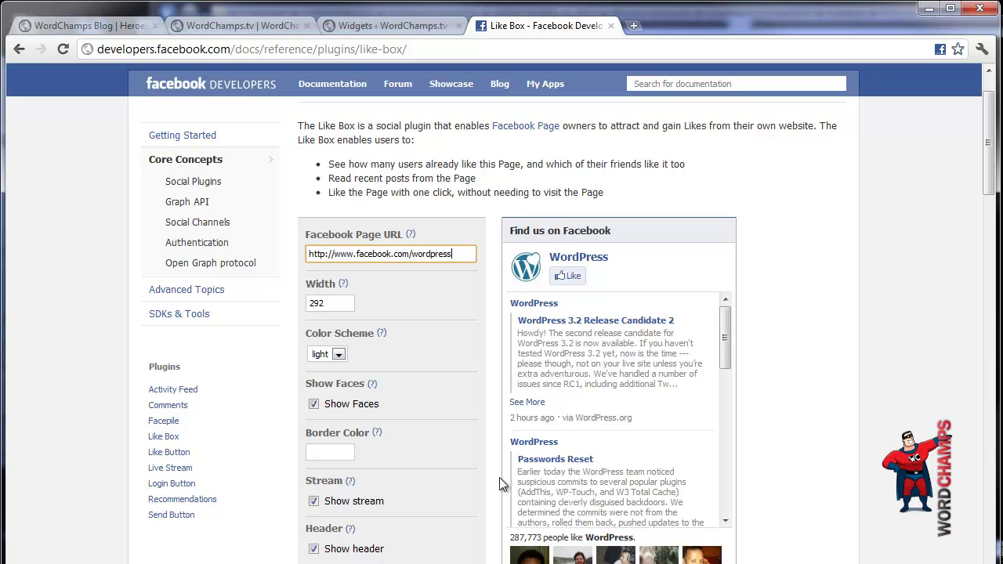
click(246, 25)
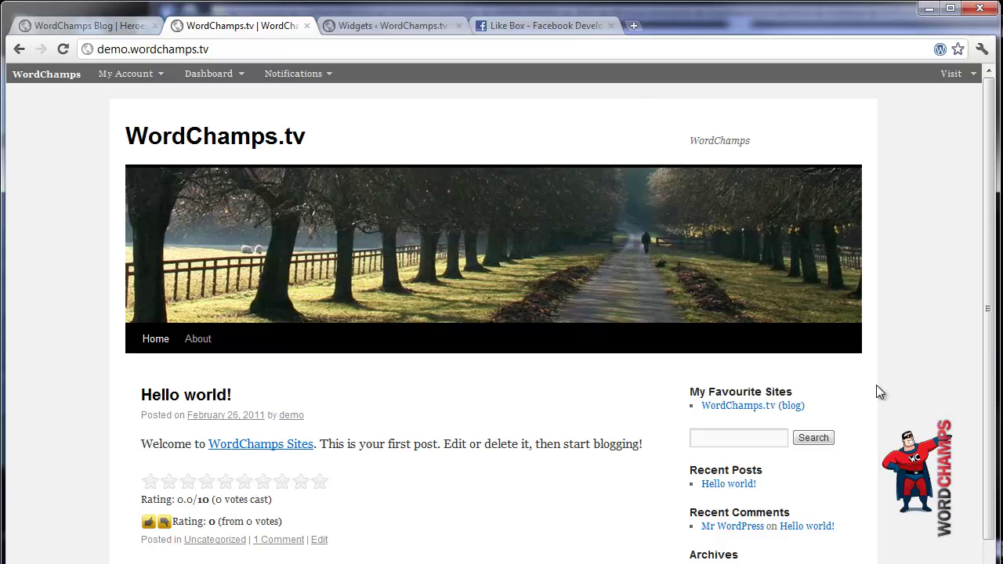
click(548, 25)
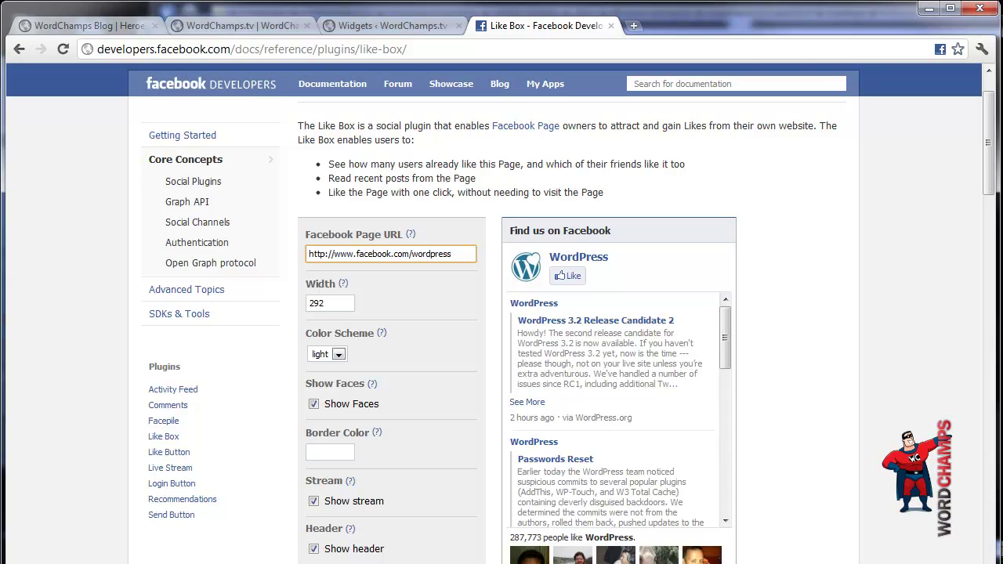
- Set the Like Box width to 220 and turn off Show Faces and Show header
drag(339, 300, 307, 302)
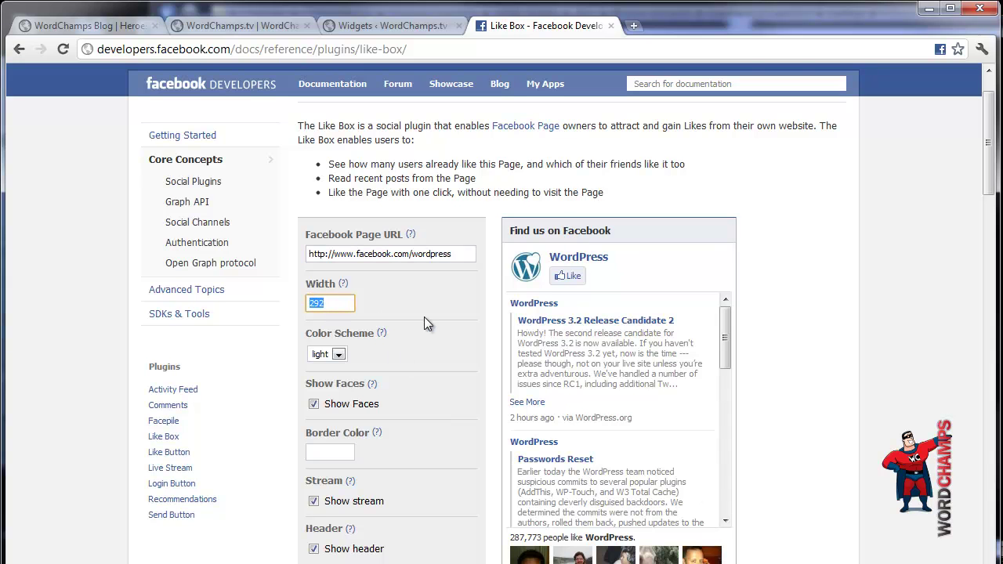
text(220)
click(416, 347)
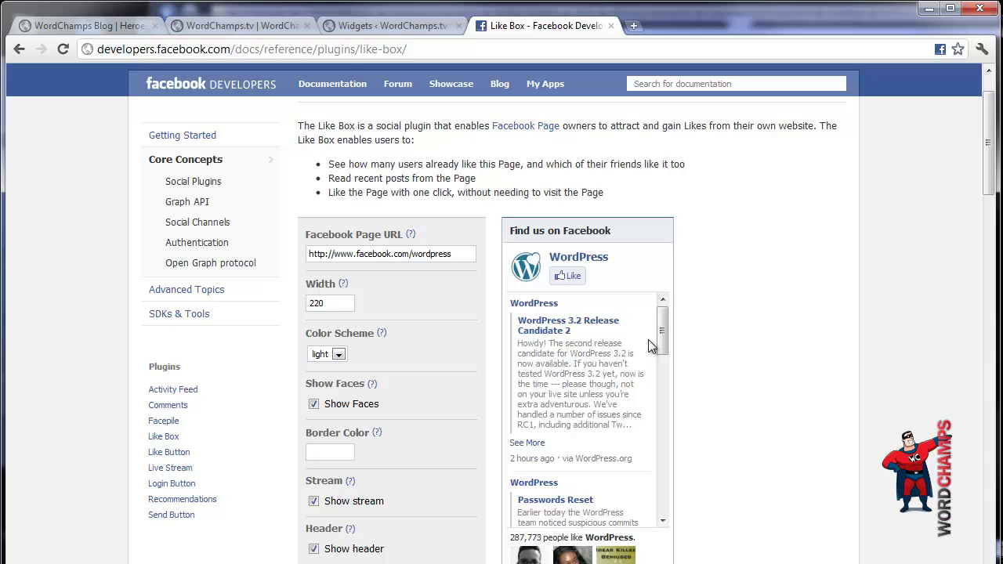
click(313, 404)
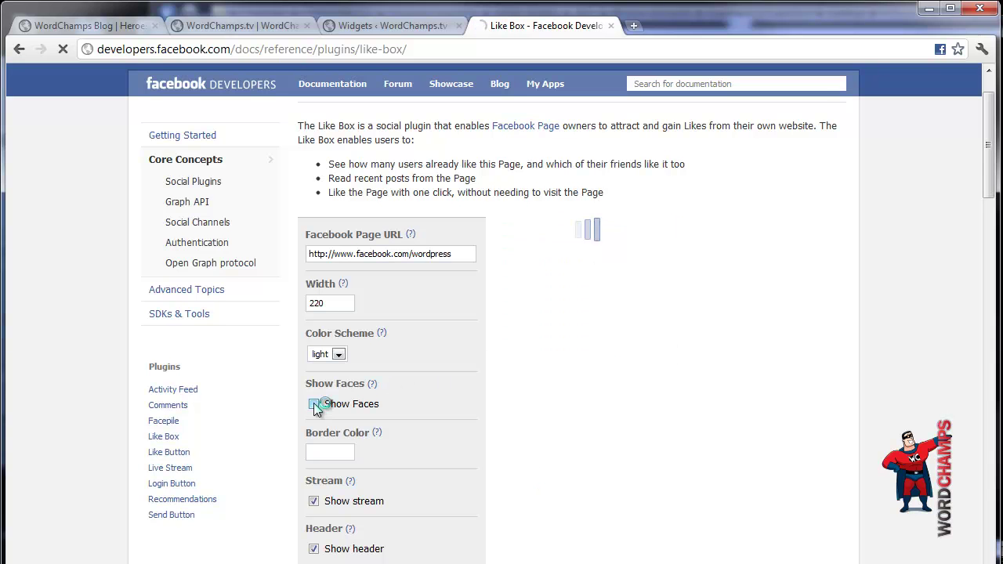
click(313, 549)
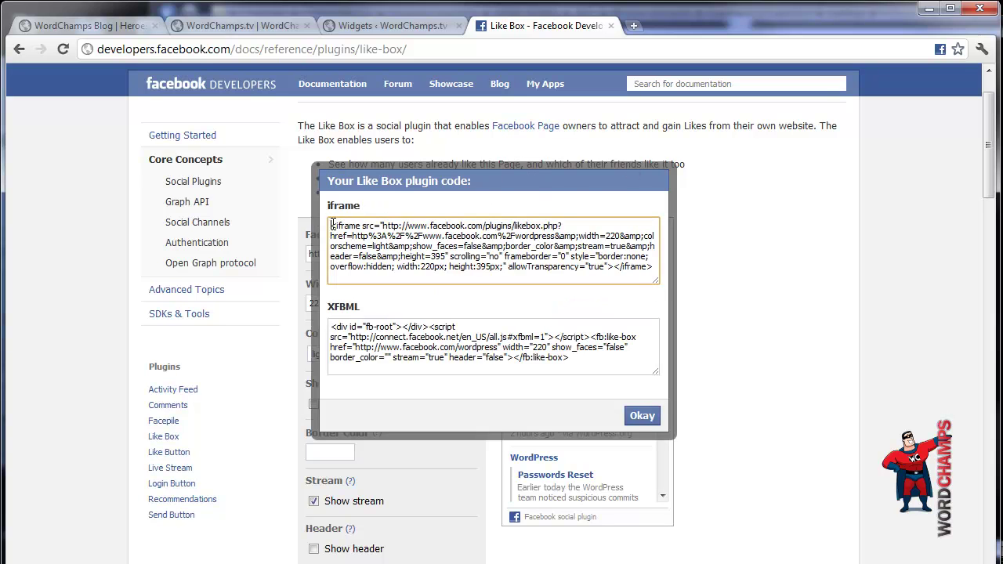
- Copy the full Like Box iframe embed code and close the code window
drag(332, 225, 654, 270)
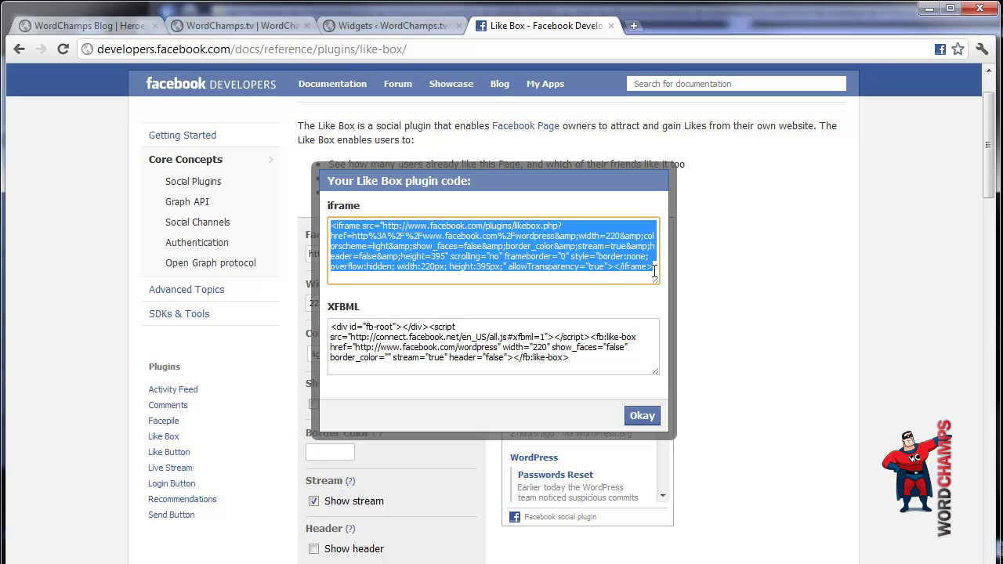
right_click(603, 250)
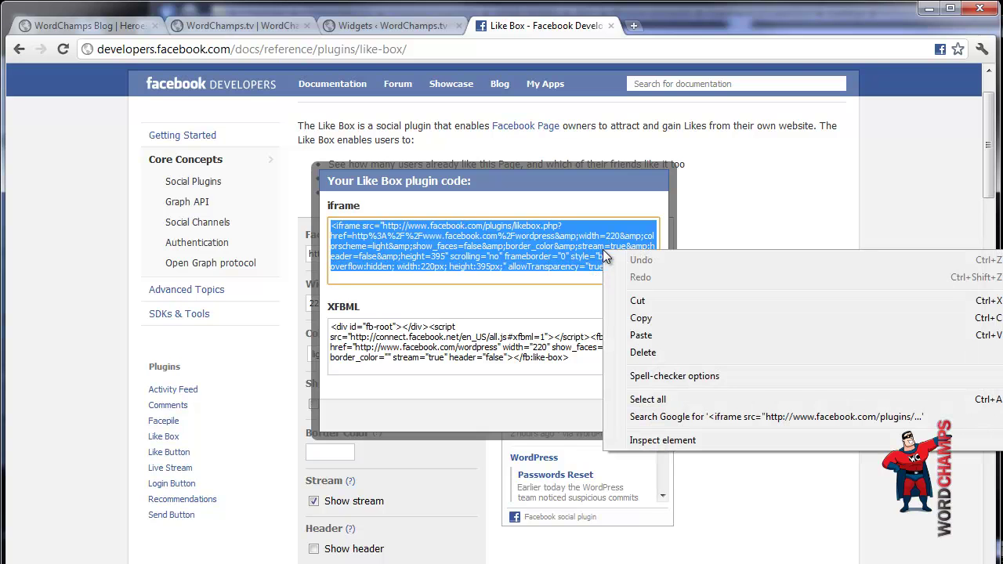
click(657, 317)
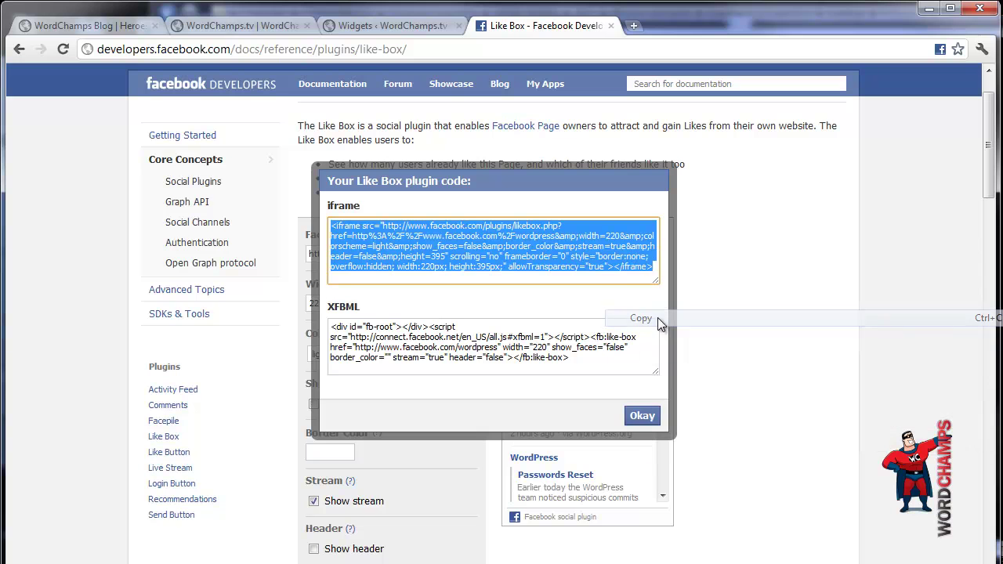
click(641, 418)
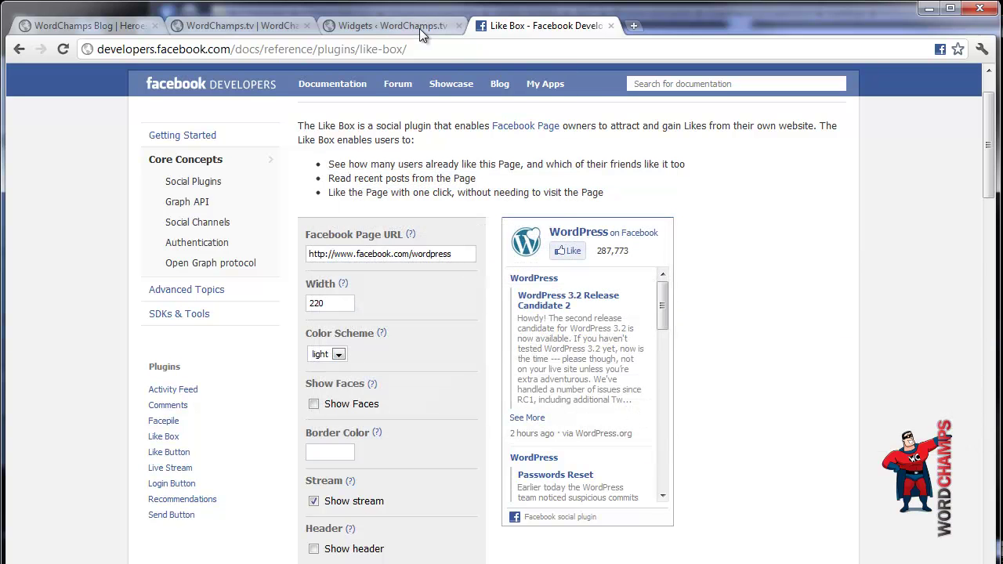
- Paste the Like Box iframe code into the Facebook Text widget's content box
click(402, 27)
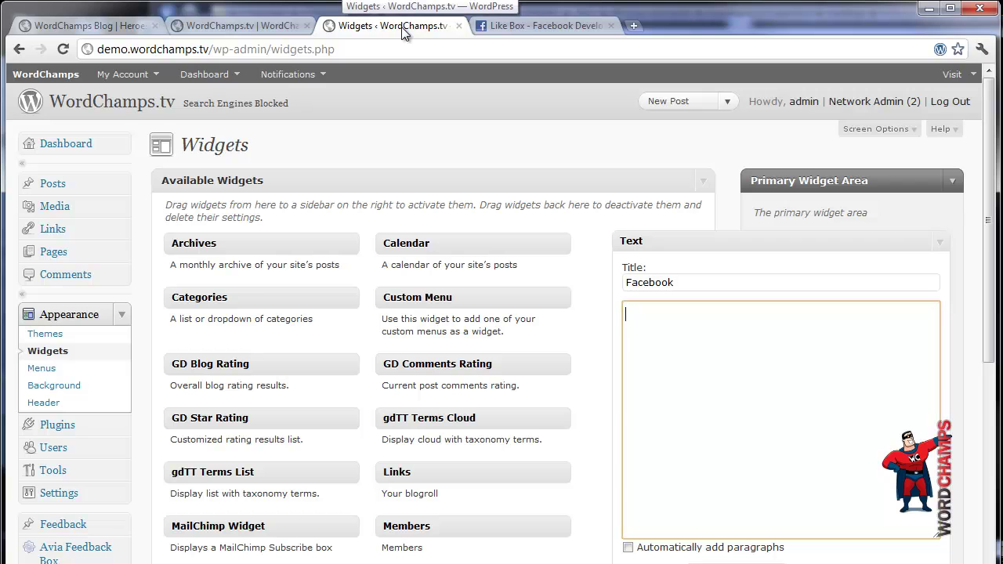
right_click(694, 337)
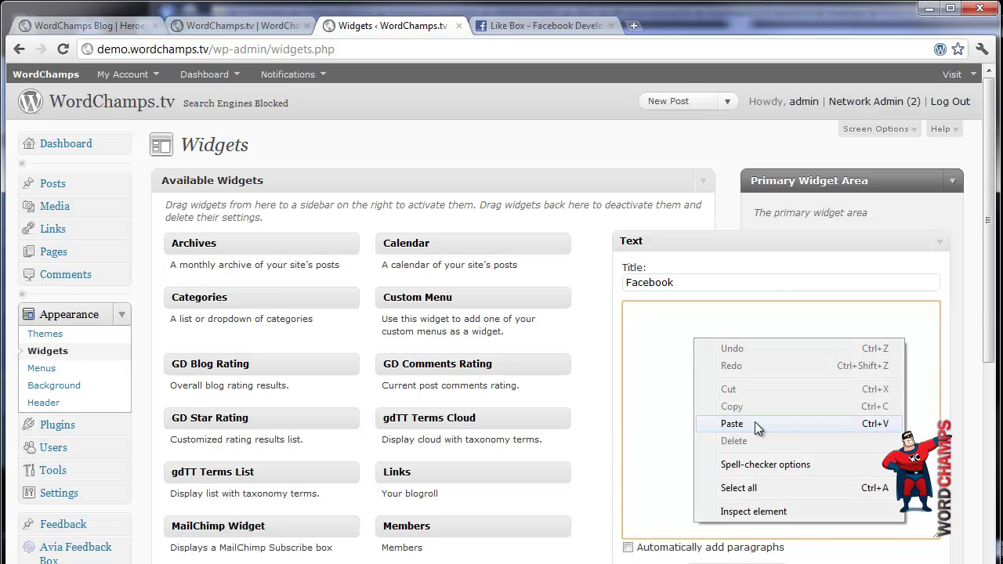
click(731, 424)
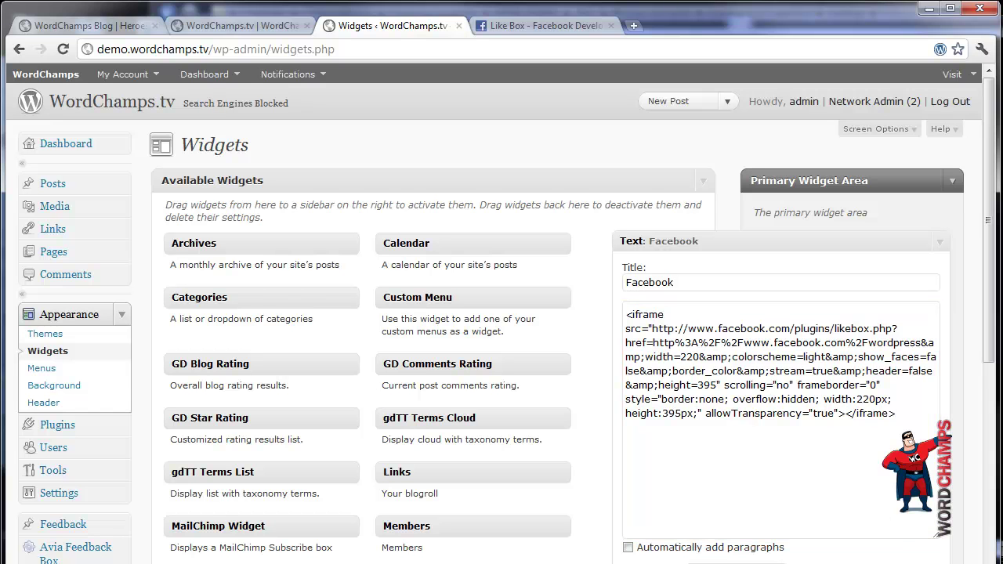
click(258, 25)
click(362, 27)
- Reload the demo site's front page and scroll to the Facebook Like Box in the sidebar
click(206, 24)
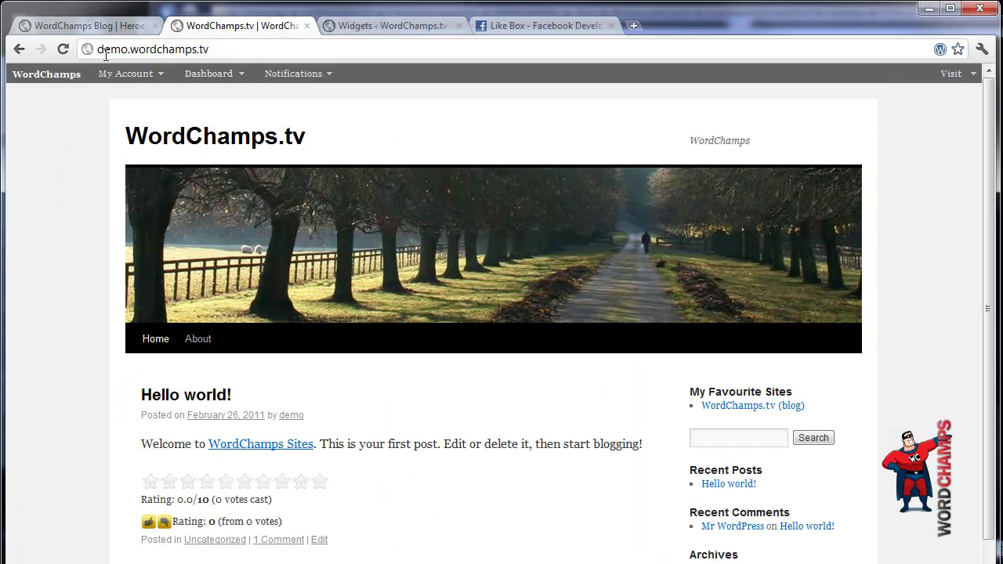
click(232, 49)
click(62, 49)
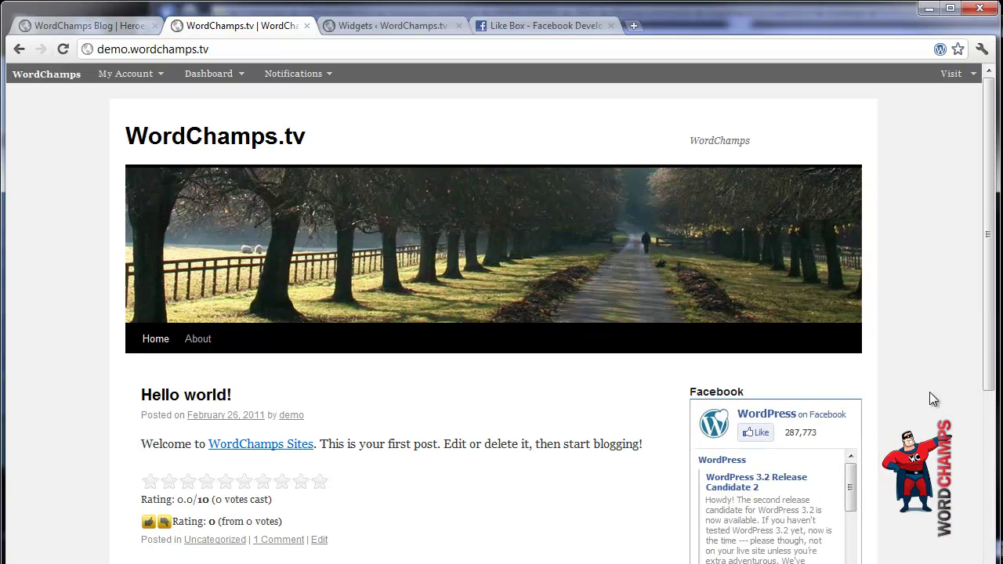
drag(988, 263, 992, 387)
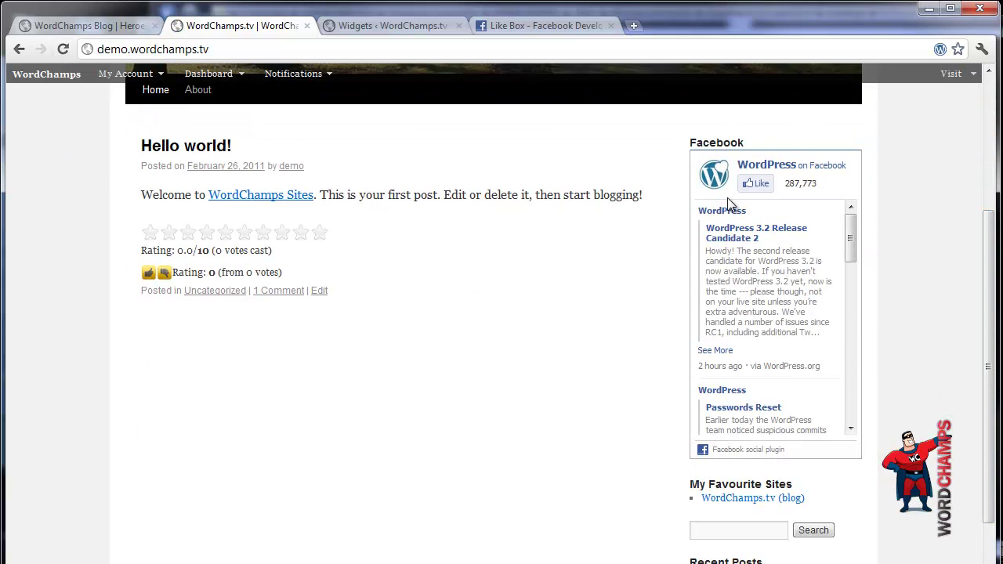
drag(688, 143, 746, 149)
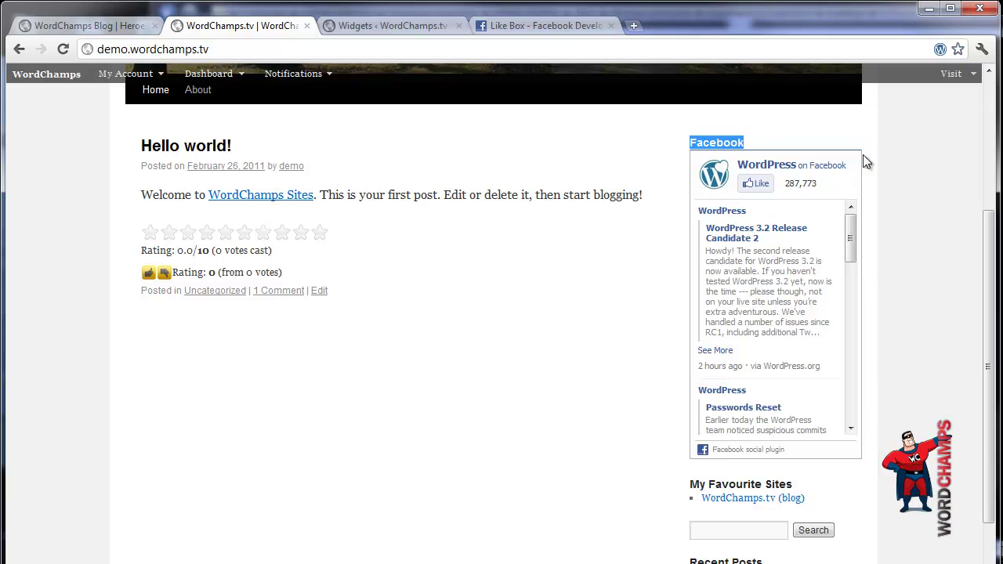
mouse_move(851, 237)
mouse_down()
mouse_move(856, 406)
mouse_move(849, 234)
mouse_up()
drag(989, 231, 989, 182)
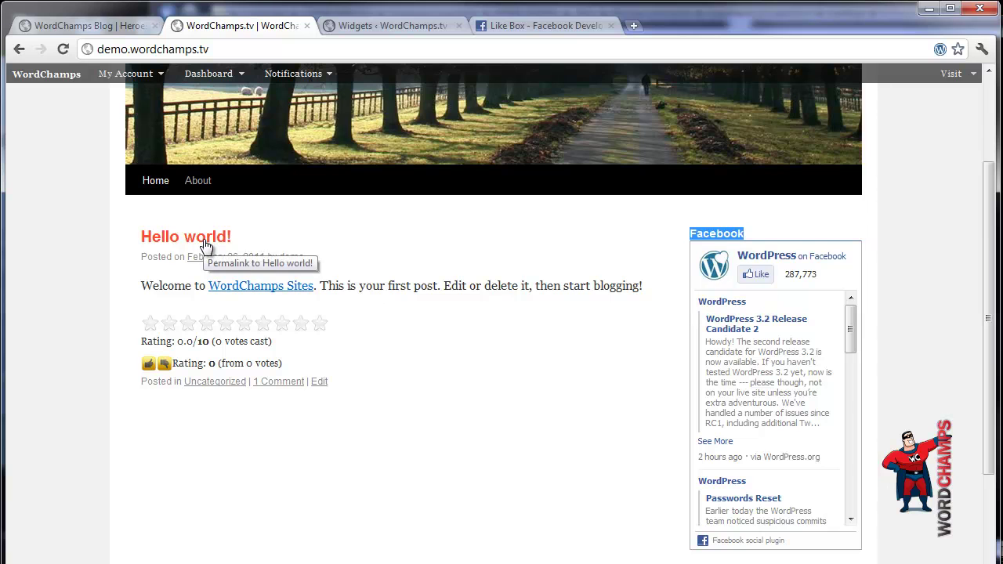
click(879, 236)
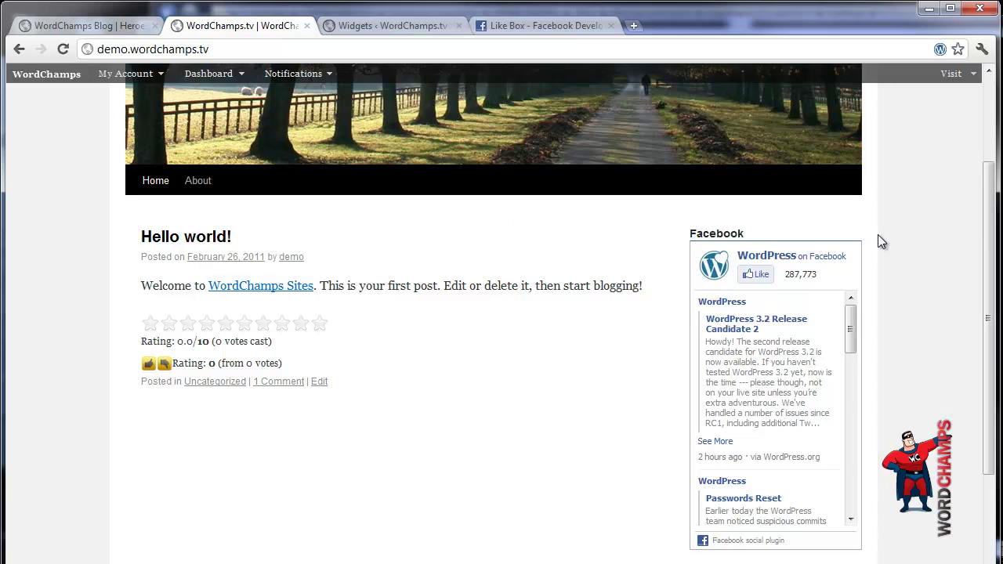
double_click(786, 276)
drag(851, 329, 853, 501)
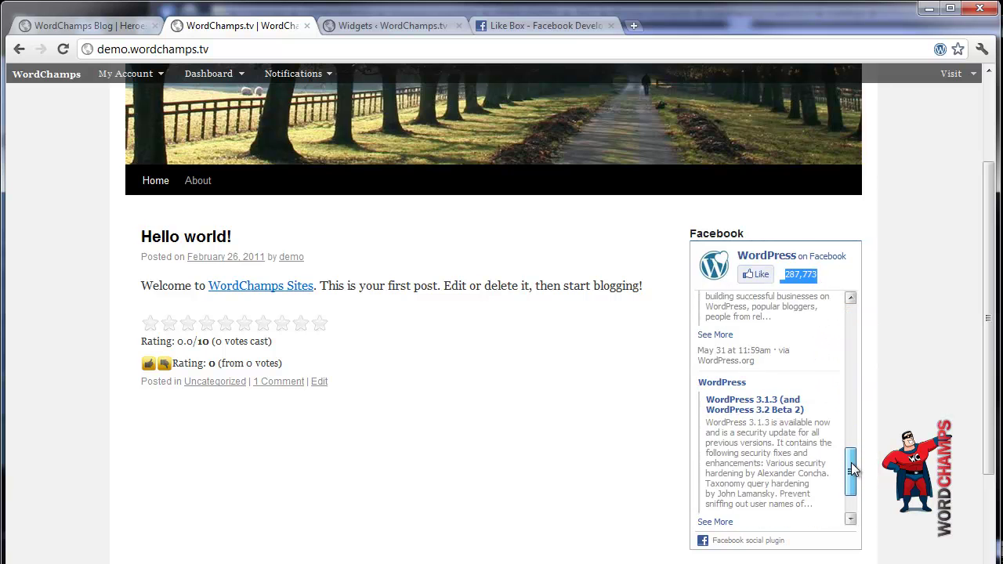
drag(862, 366, 861, 308)
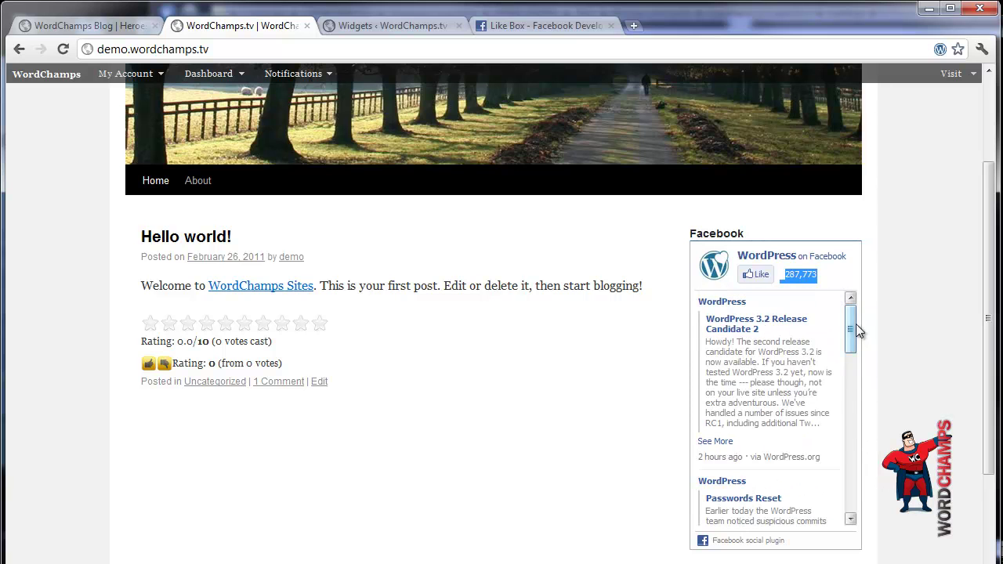
drag(855, 331, 854, 313)
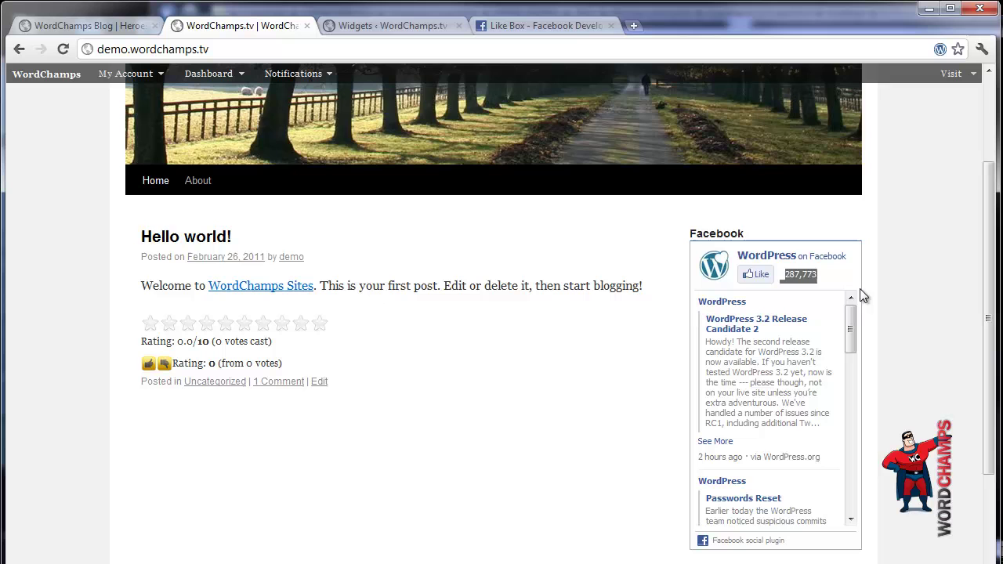
click(837, 274)
scroll(883, 304, down, 1)
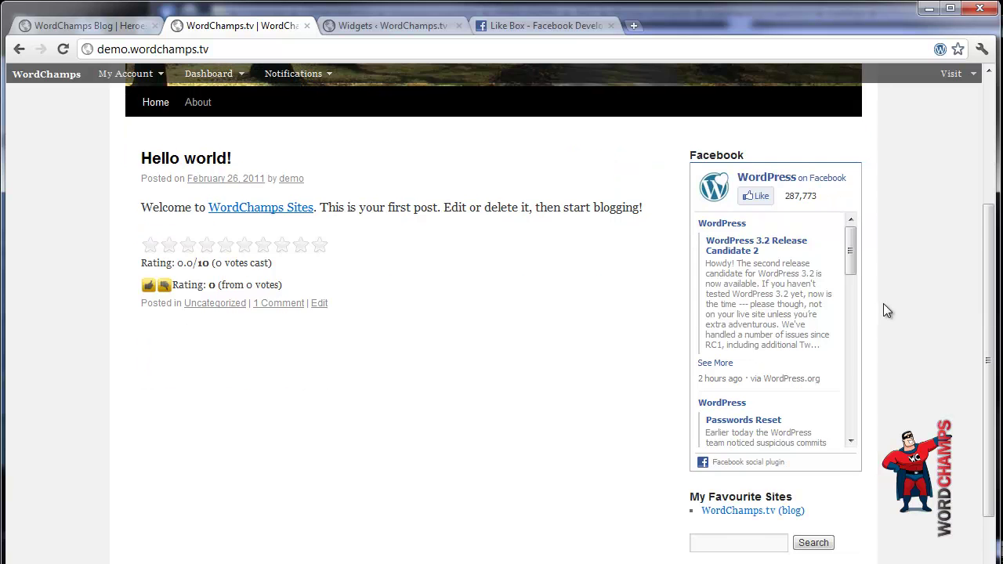
scroll(883, 303, up, 3)
scroll(883, 303, down, 2)
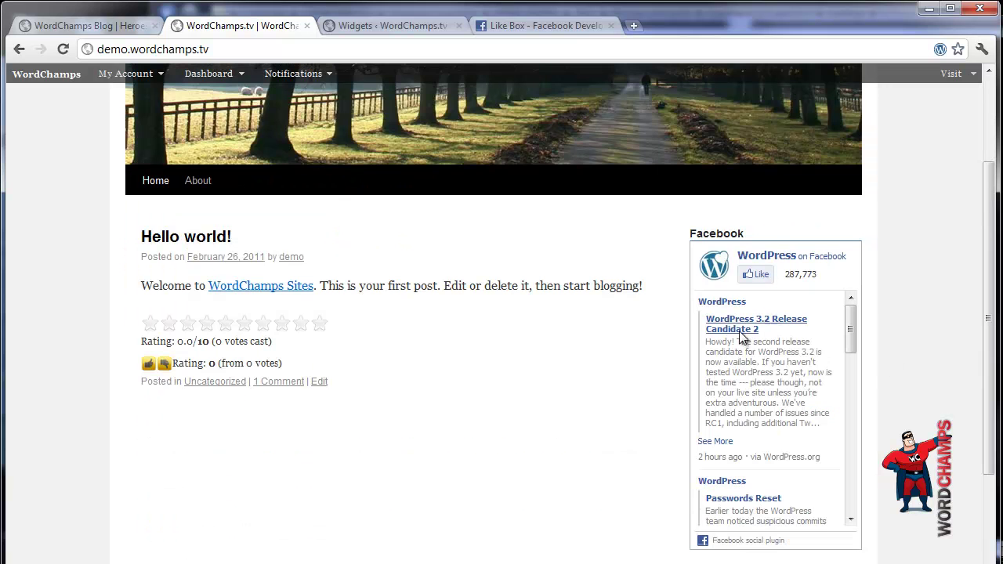
scroll(880, 330, up, 2)
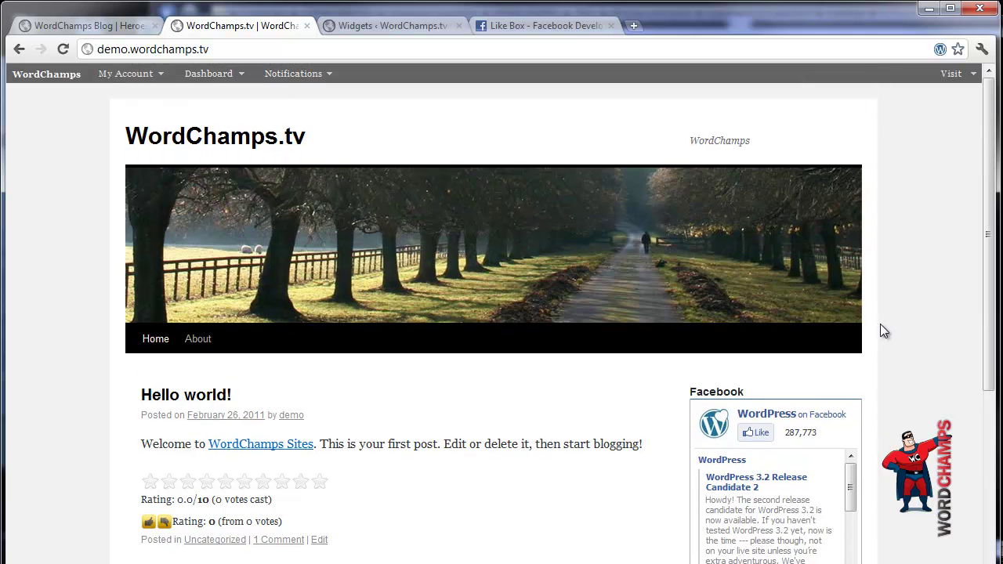
- Switch to the WordChamps blog tab
click(105, 29)
mouse_move(76, 74)
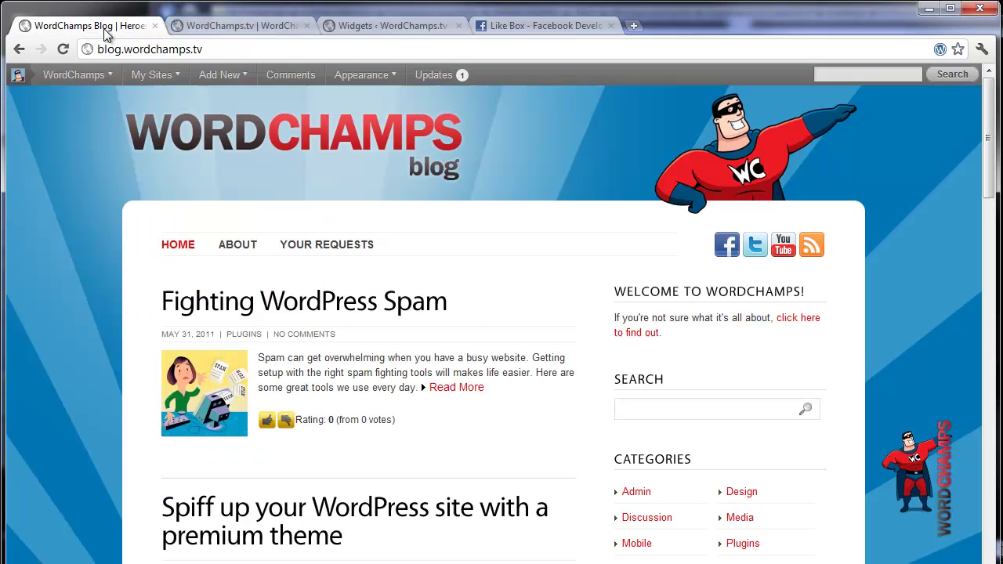